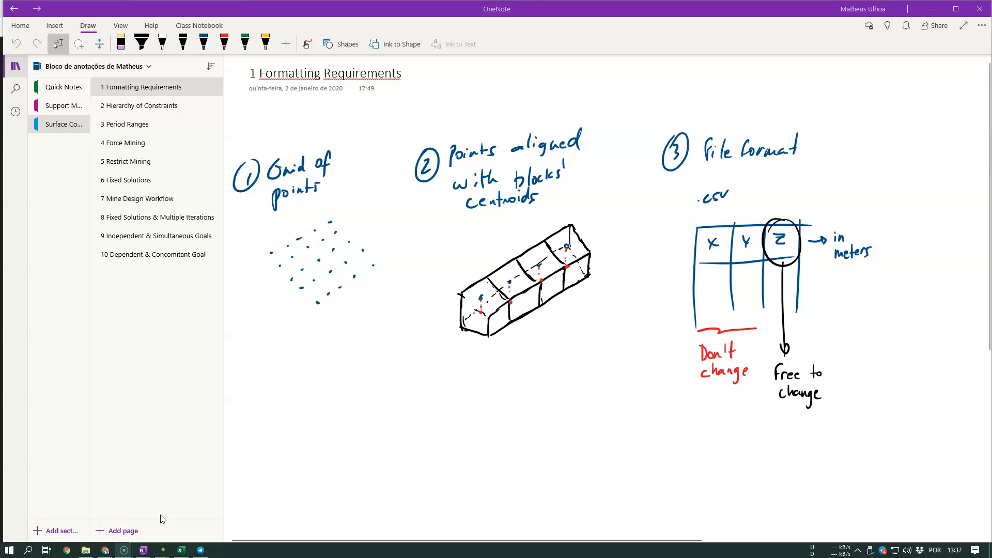
# - Switch to MiningMath and show the scn01-BaseCase scenario of the Marvin project in the file explorer
pyautogui.moveTo(163, 550)
pyautogui.click(205, 520)
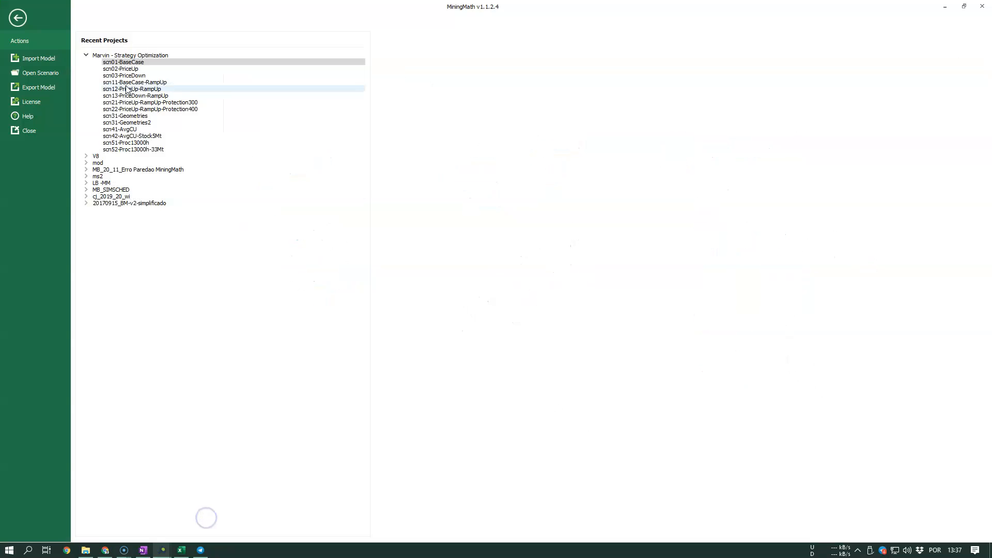
pyautogui.rightClick(131, 63)
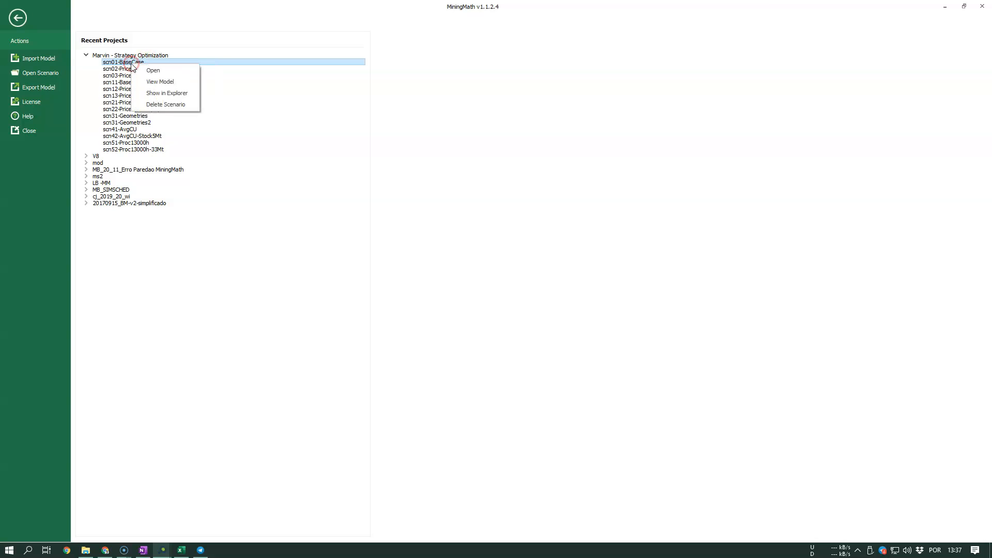
pyautogui.click(253, 291)
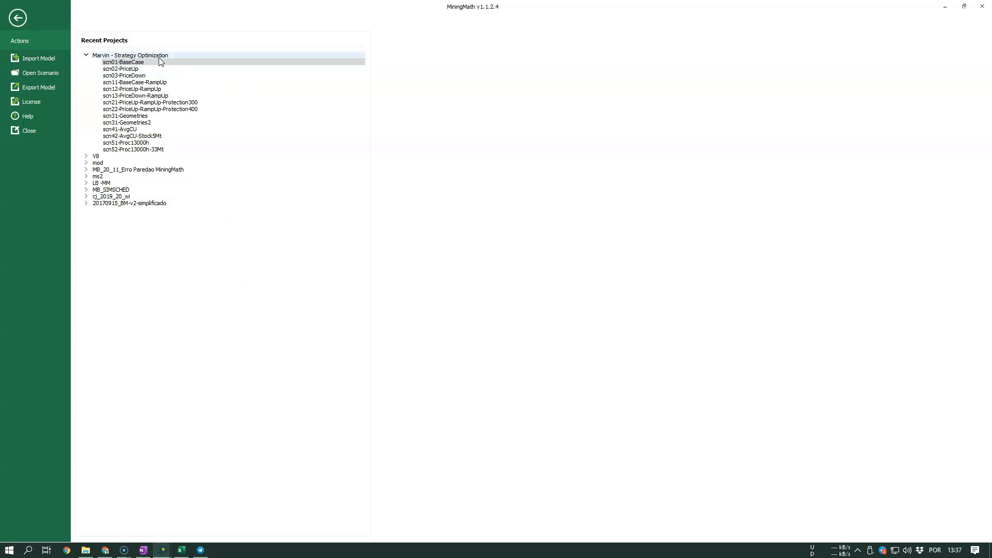
pyautogui.rightClick(133, 62)
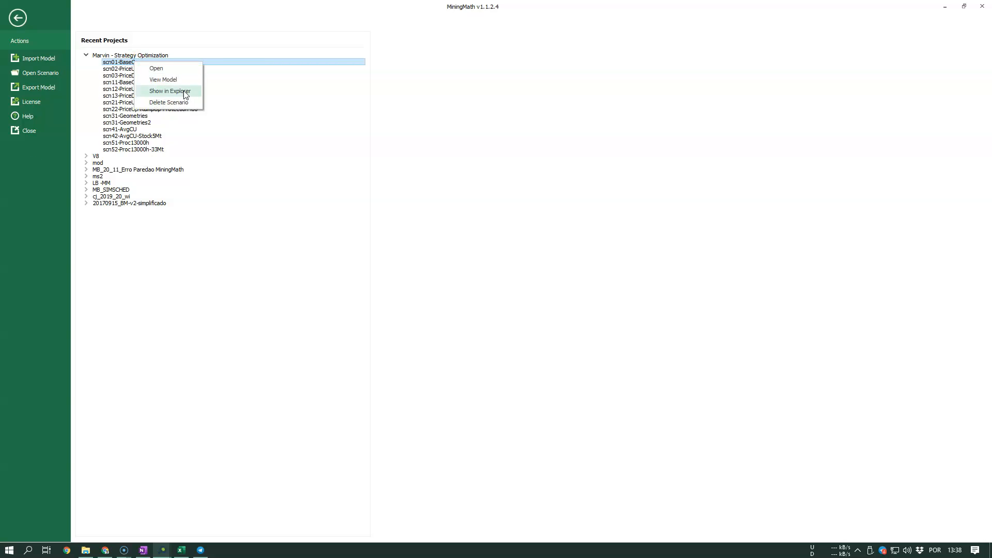
pyautogui.click(170, 93)
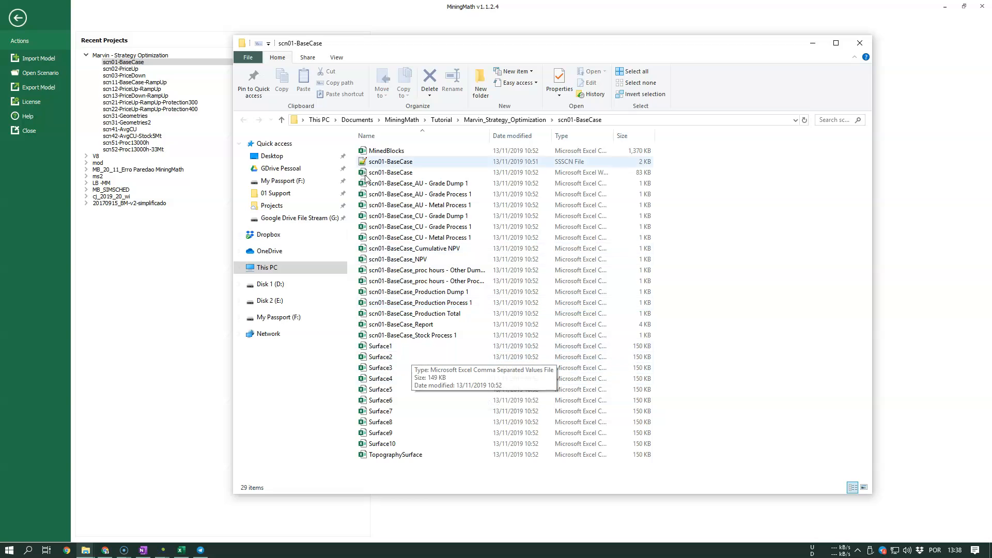
# - Widen the file name column and review the scn01-BaseCase.ssscn scenario file in Notepad++, closing it again
pyautogui.moveTo(490, 136); pyautogui.dragTo(508, 136)
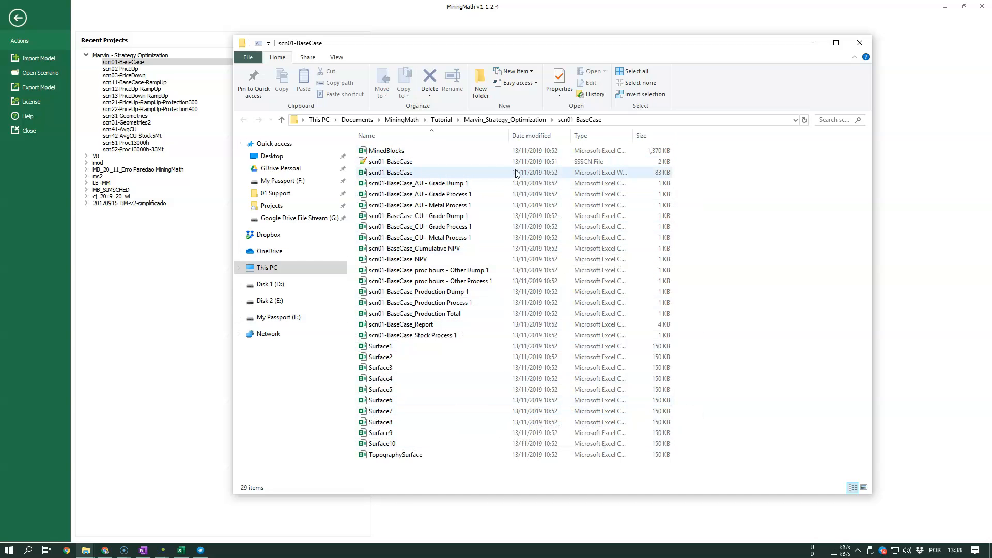
pyautogui.moveTo(686, 162); pyautogui.dragTo(470, 337)
pyautogui.moveTo(679, 337); pyautogui.dragTo(416, 176)
pyautogui.click(411, 162)
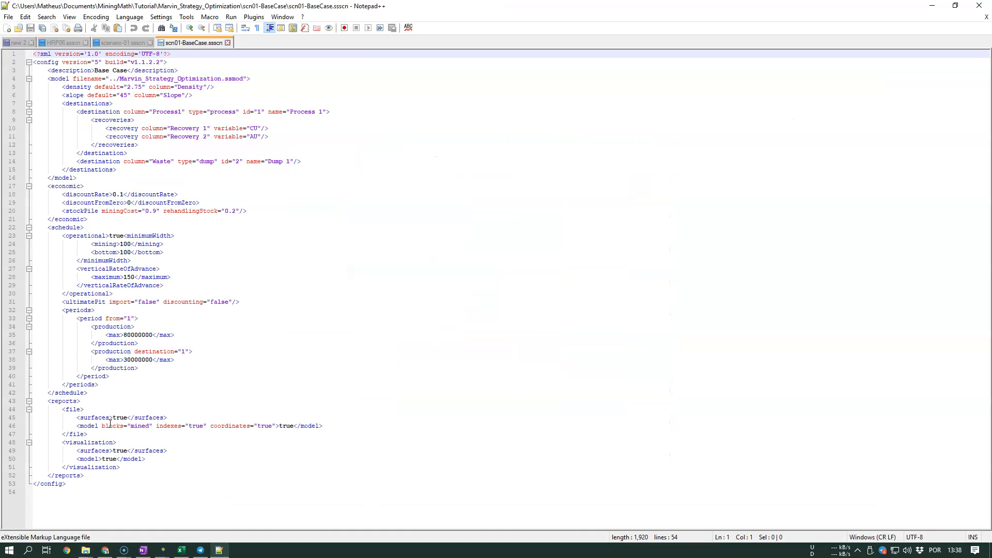
pyautogui.click(979, 5)
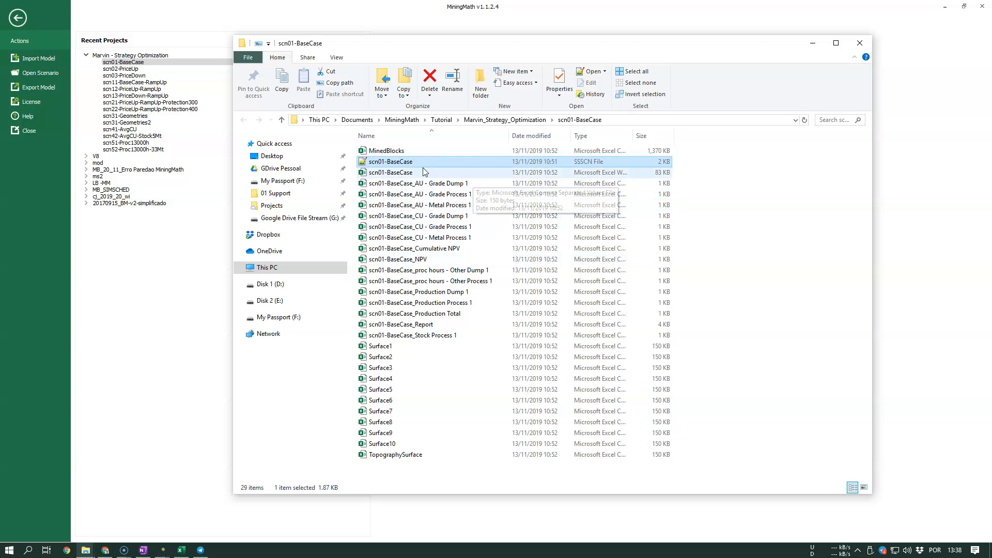
# - Open the Surface1 file from the scenario folder in a maximised Excel window to view its coordinate columns enlarged
pyautogui.moveTo(699, 356); pyautogui.dragTo(376, 461)
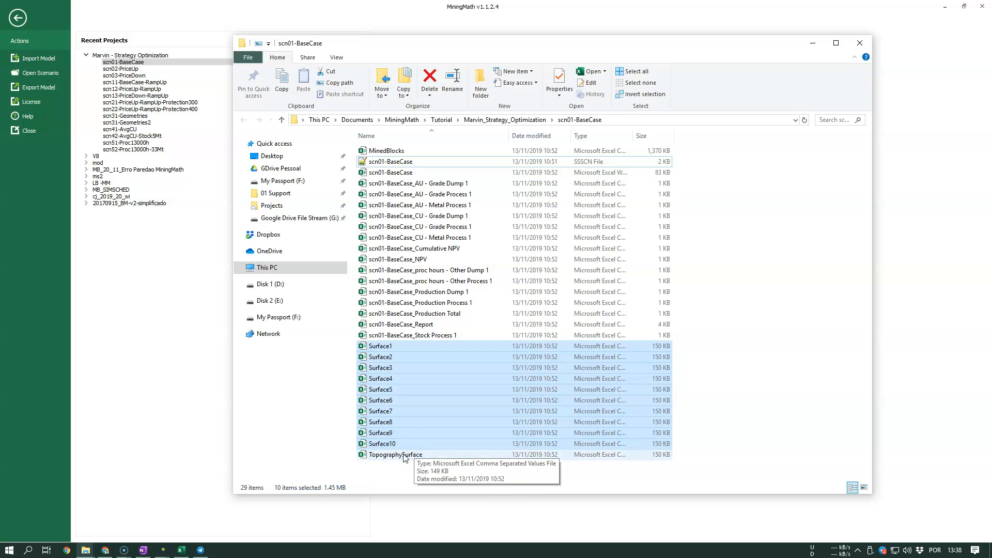
pyautogui.doubleClick(414, 347)
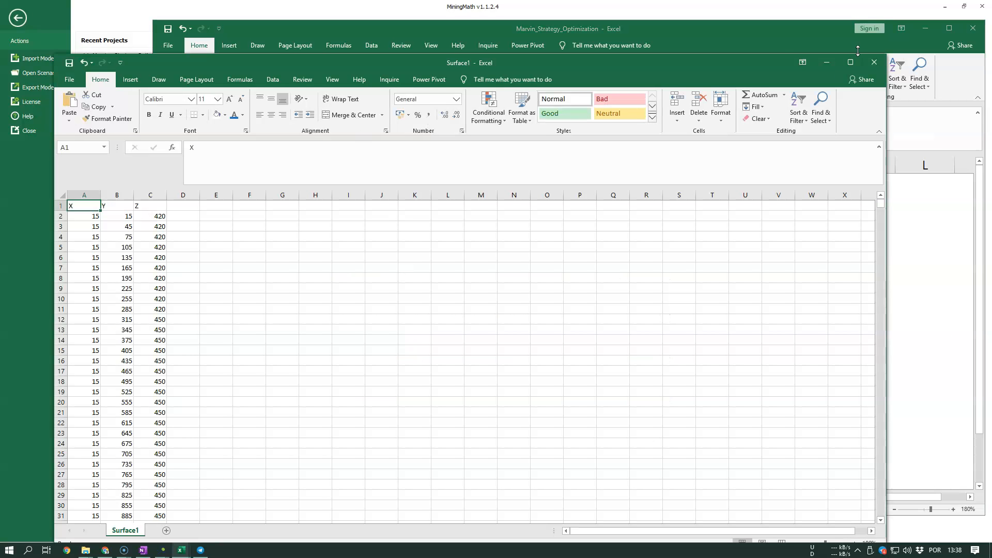
pyautogui.click(926, 31)
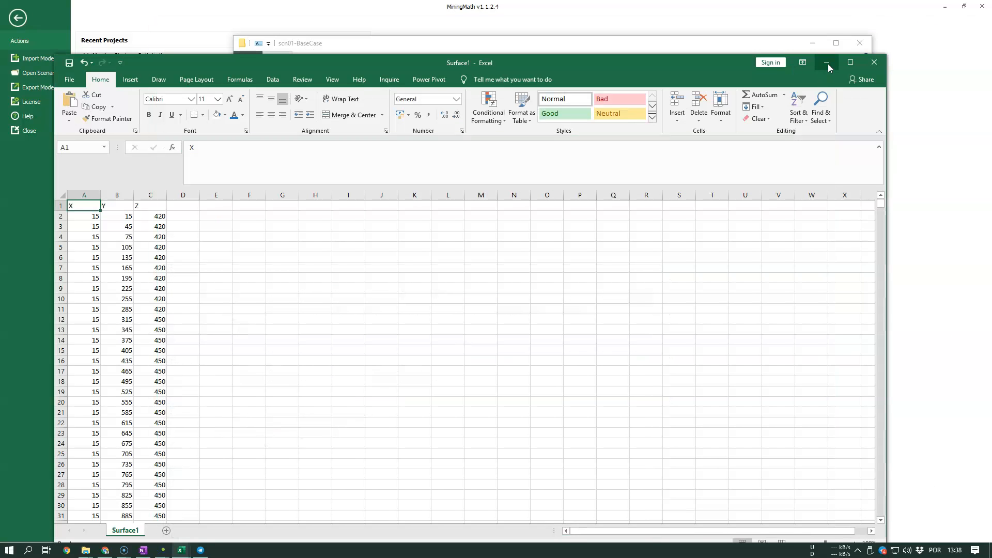
pyautogui.click(850, 62)
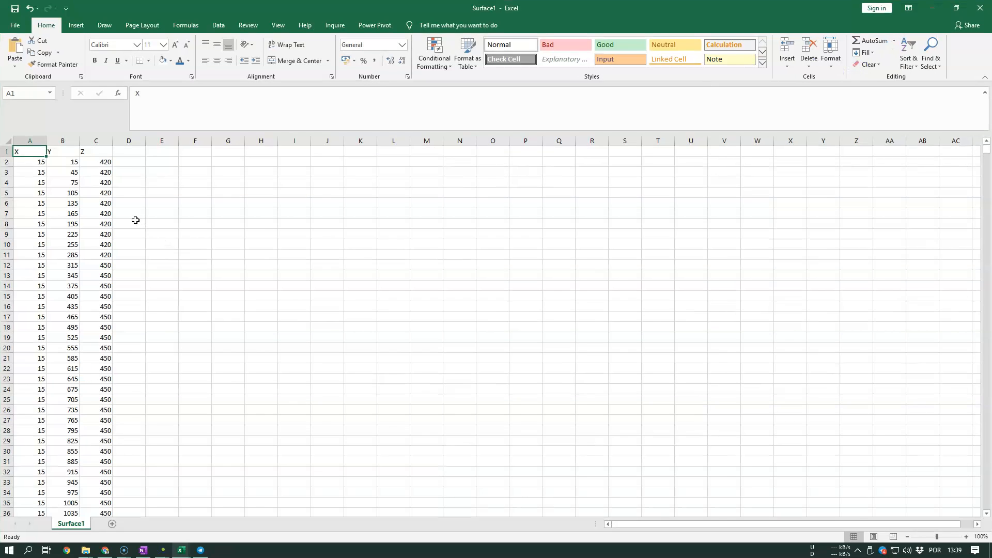
pyautogui.keyDown('ctrl'); pyautogui.scroll(5, 134, 219); pyautogui.keyUp('ctrl')
pyautogui.keyDown('ctrl'); pyautogui.scroll(2, 134, 219); pyautogui.keyUp('ctrl')
pyautogui.click(377, 229)
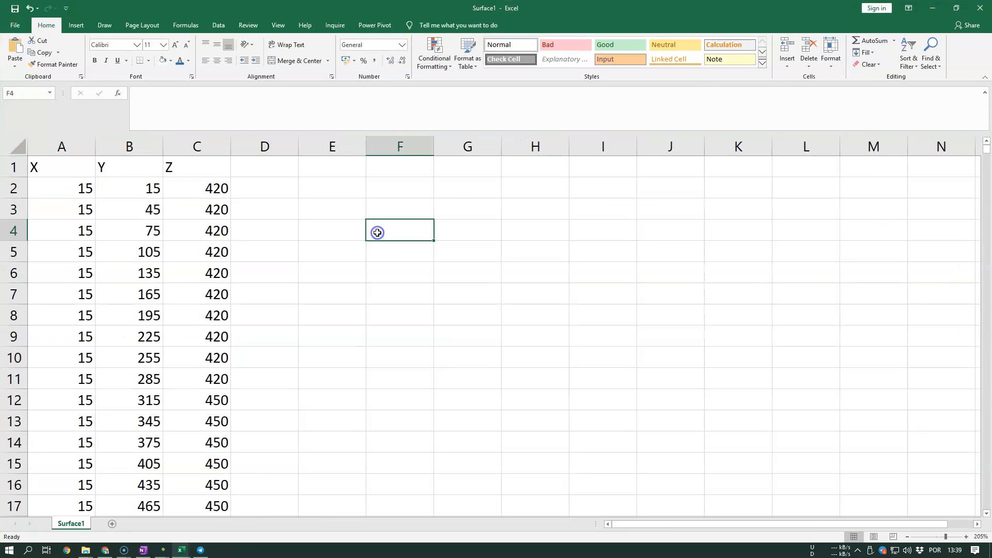
# - Open the TopographySurface file over the Surface1 sheet to compare their X, Y and Z columns, and return to Surface1
pyautogui.moveTo(86, 550)
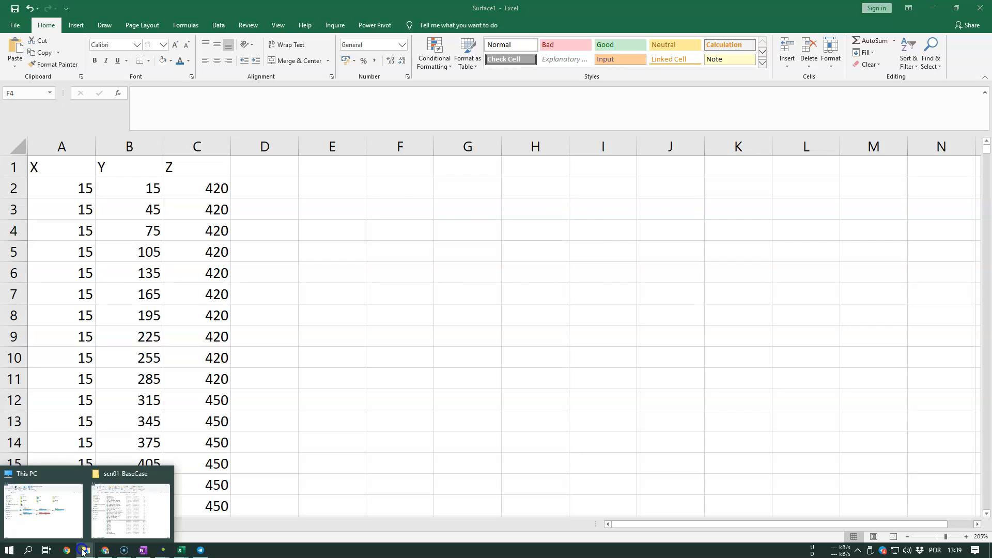
pyautogui.click(163, 503)
pyautogui.doubleClick(420, 454)
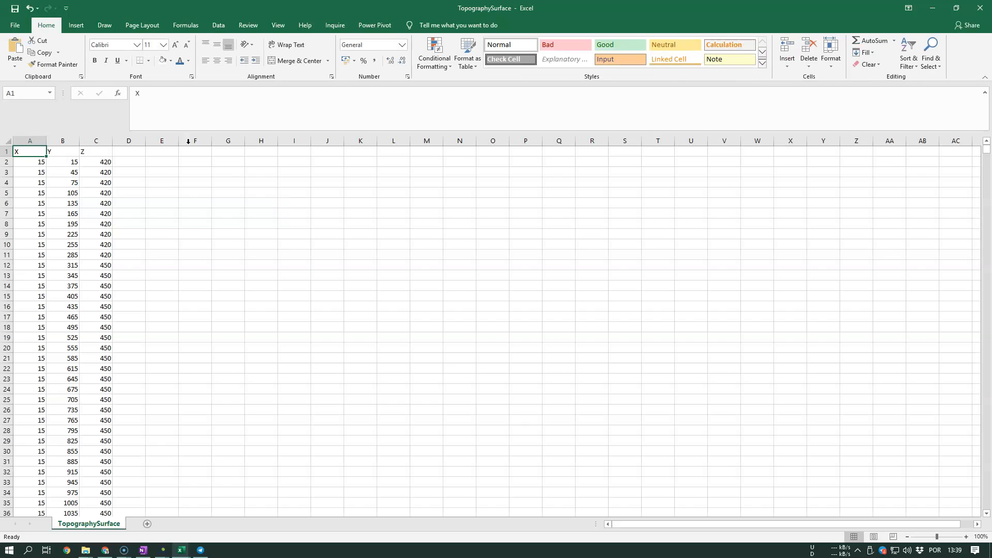
pyautogui.moveTo(155, 8); pyautogui.dragTo(358, 37)
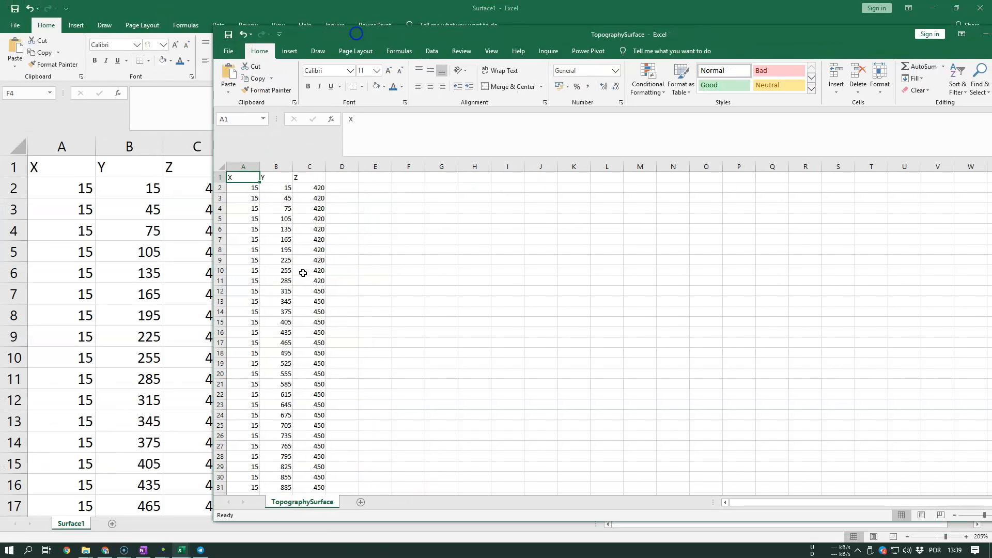
pyautogui.scroll(4, 336, 300)
pyautogui.scroll(2, 336, 300)
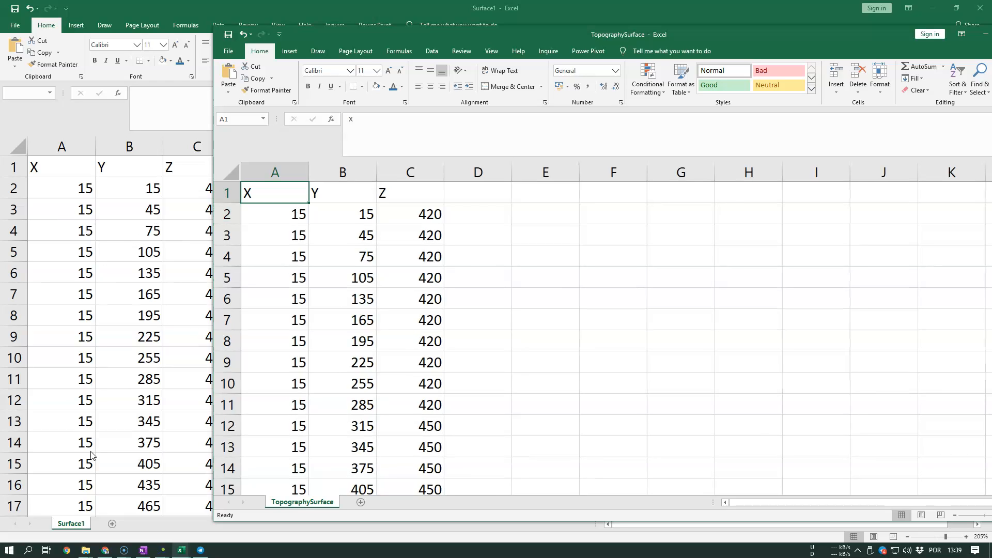
pyautogui.click(104, 367)
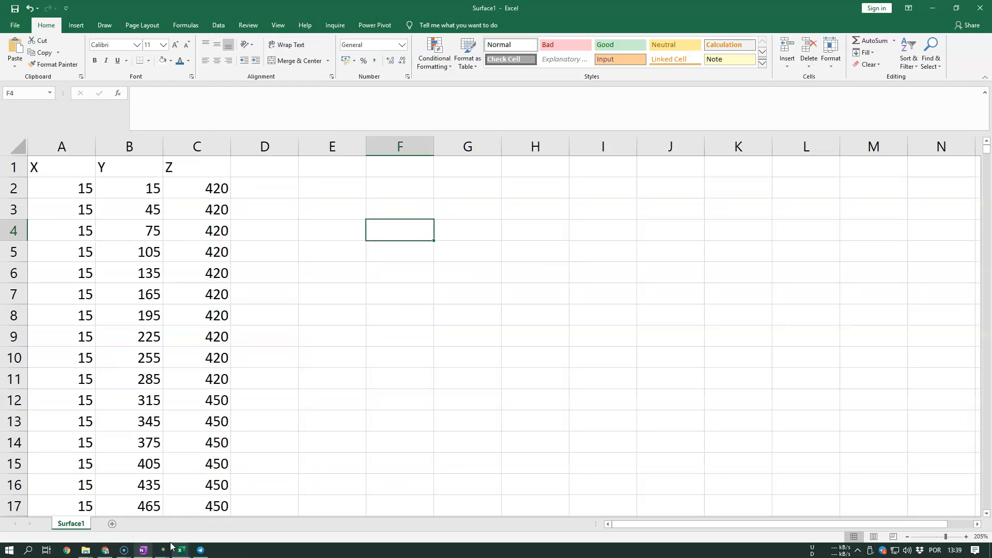
# - Select the X, Y and Z header cells in Surface1 and start a custom sort that continues with the current selection
pyautogui.click(181, 550)
pyautogui.click(331, 473)
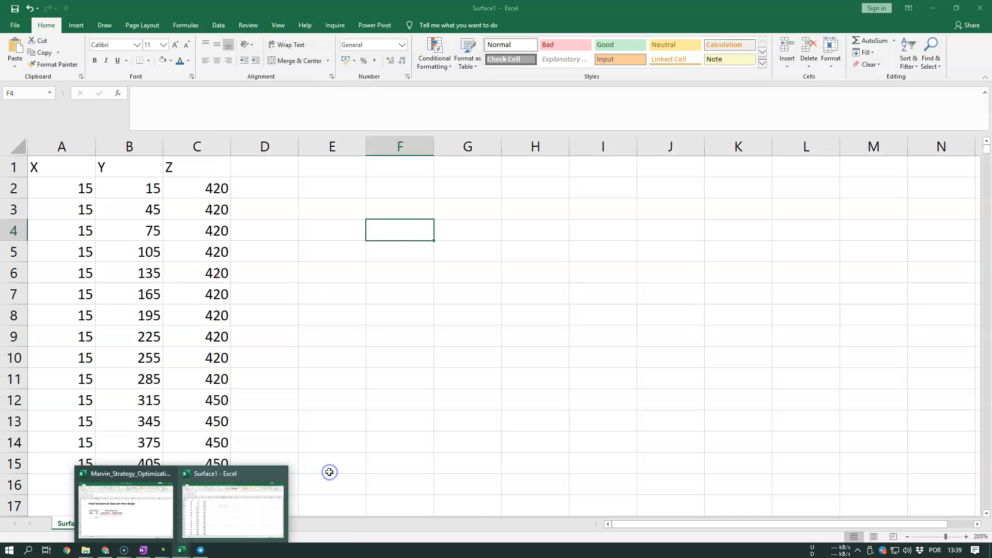
pyautogui.click(74, 171)
pyautogui.moveTo(74, 170); pyautogui.dragTo(207, 162)
pyautogui.moveTo(116, 165); pyautogui.dragTo(193, 164)
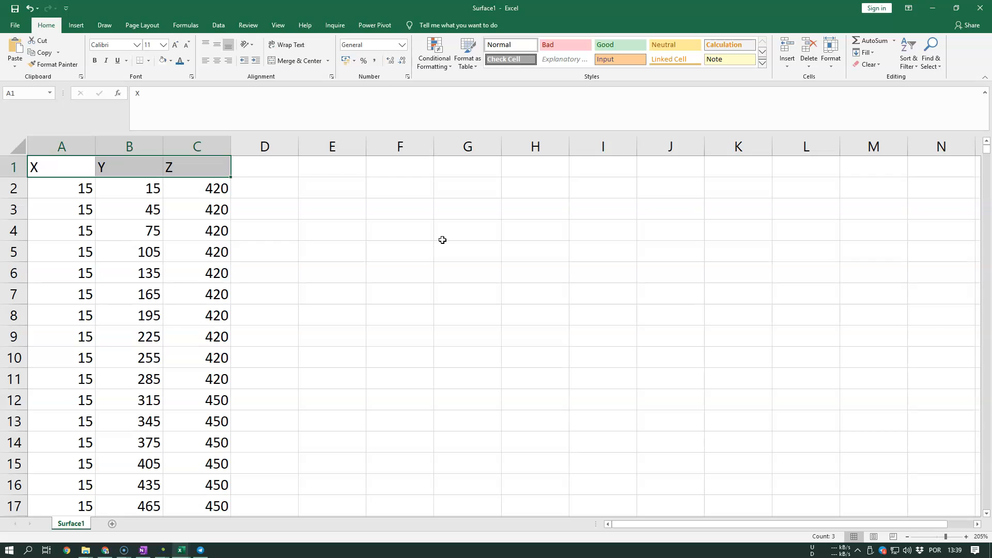
pyautogui.click(905, 66)
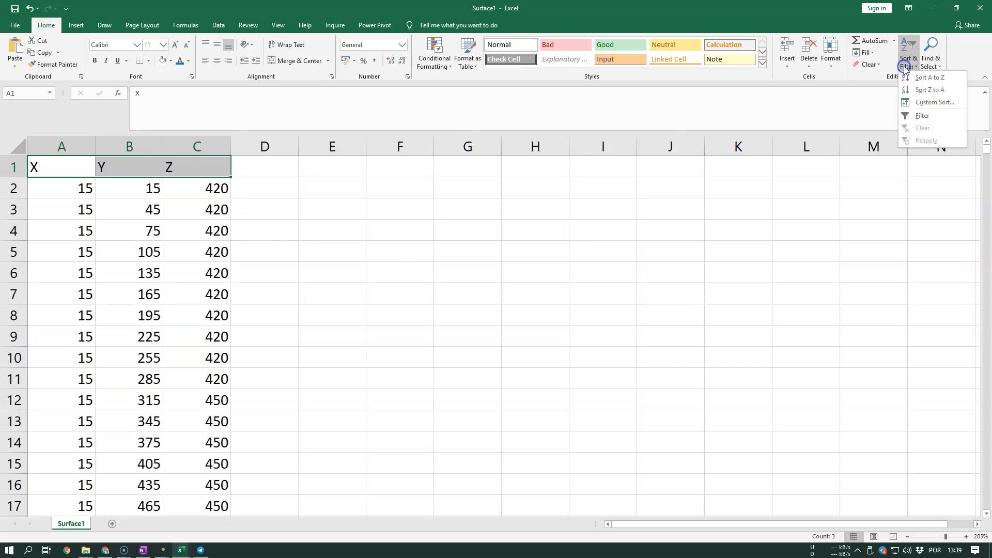
pyautogui.click(936, 102)
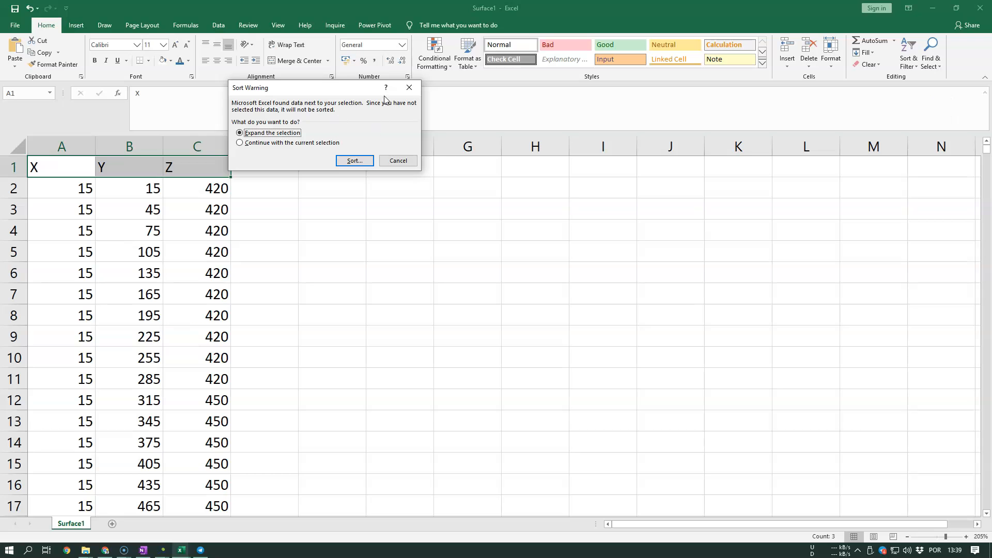
pyautogui.click(315, 143)
pyautogui.click(355, 160)
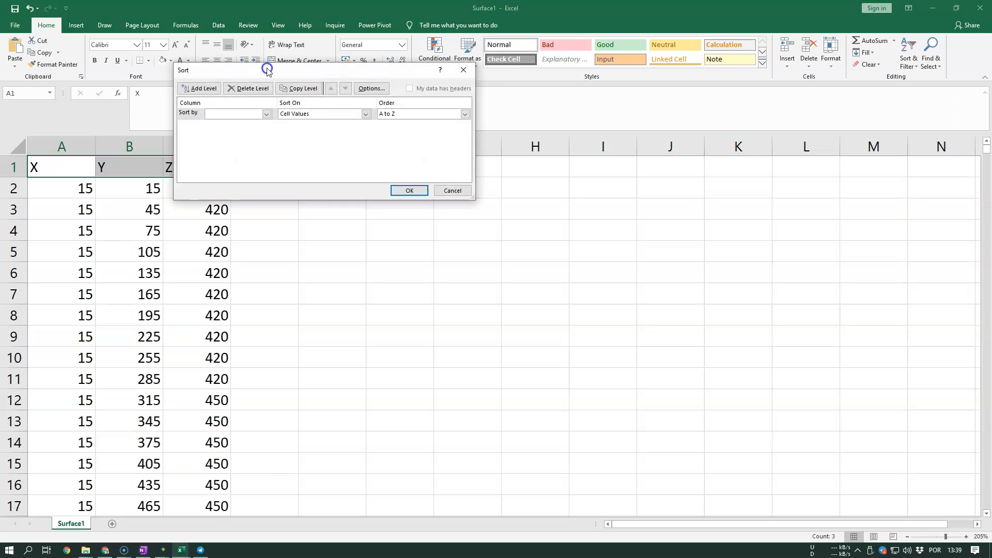
pyautogui.moveTo(267, 69); pyautogui.dragTo(332, 209)
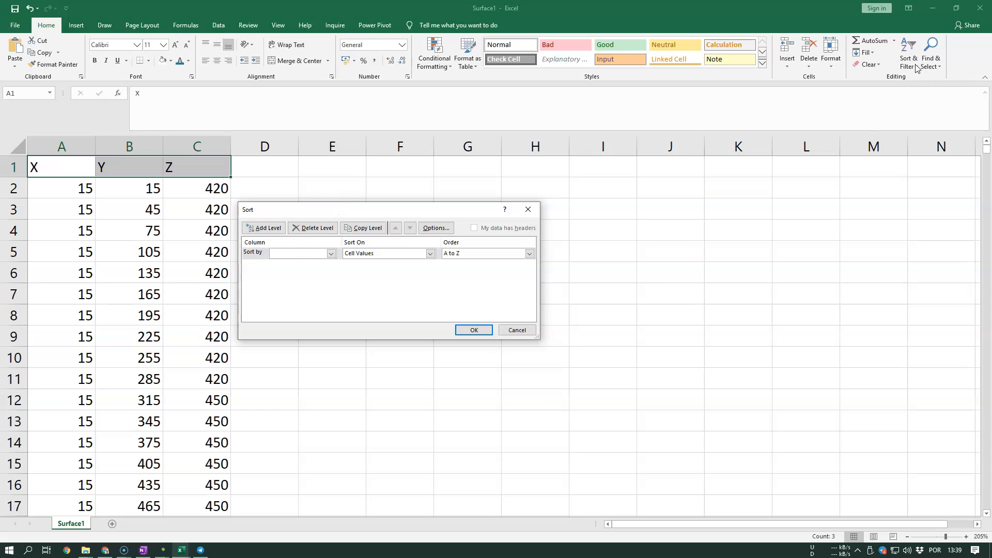
# - Define three sort levels: by Column A, then Column B, then Column C
pyautogui.click(310, 253)
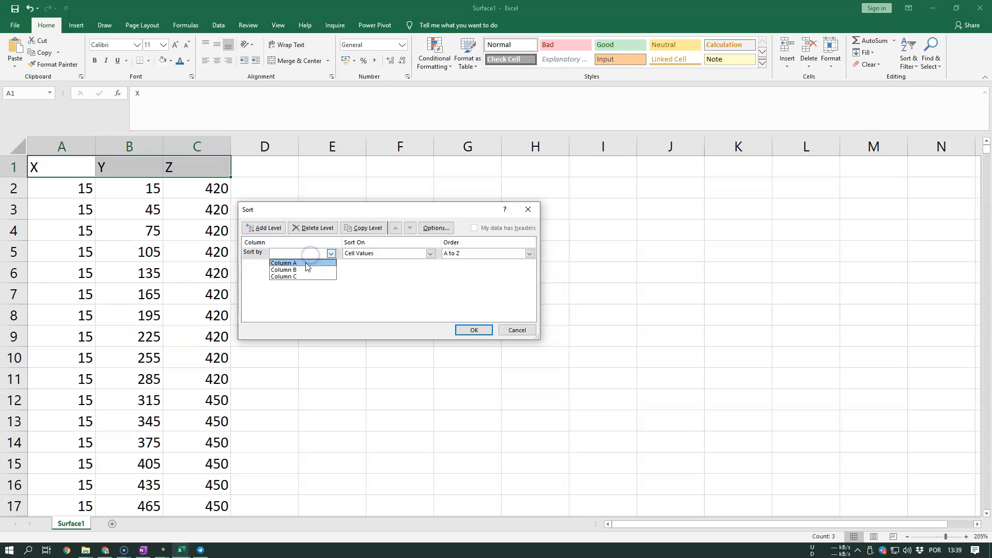
pyautogui.click(306, 263)
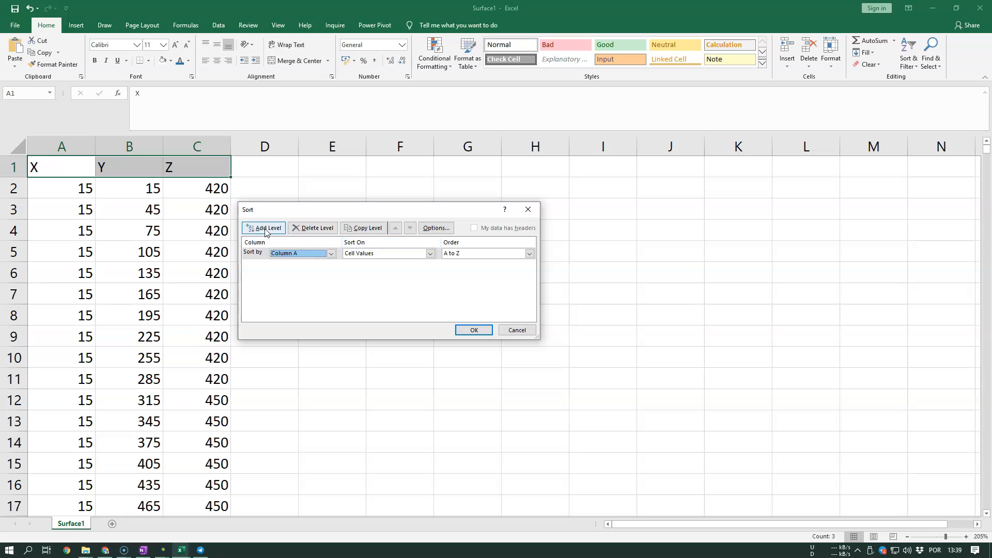
pyautogui.click(265, 228)
pyautogui.click(300, 265)
pyautogui.click(298, 283)
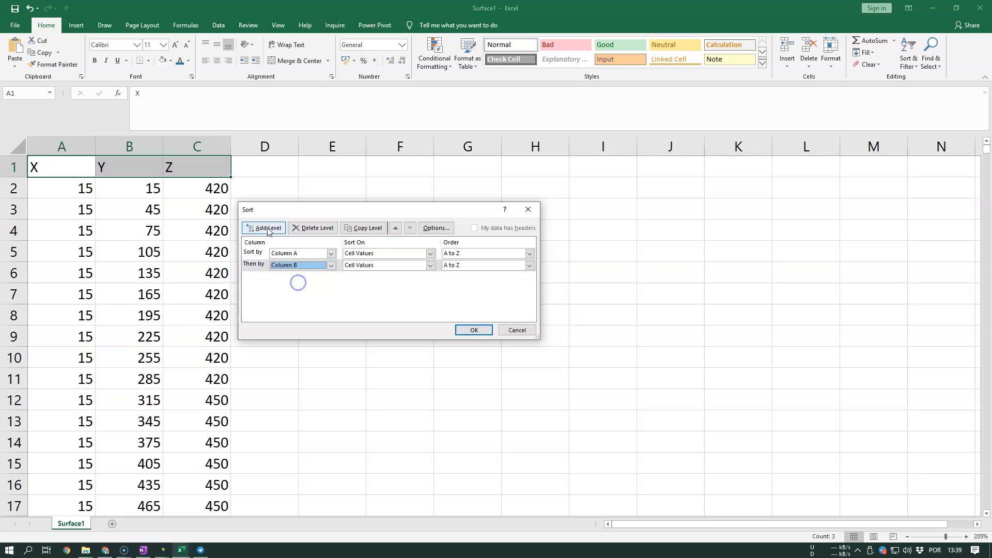
pyautogui.click(268, 228)
pyautogui.click(295, 277)
pyautogui.click(295, 297)
pyautogui.click(366, 300)
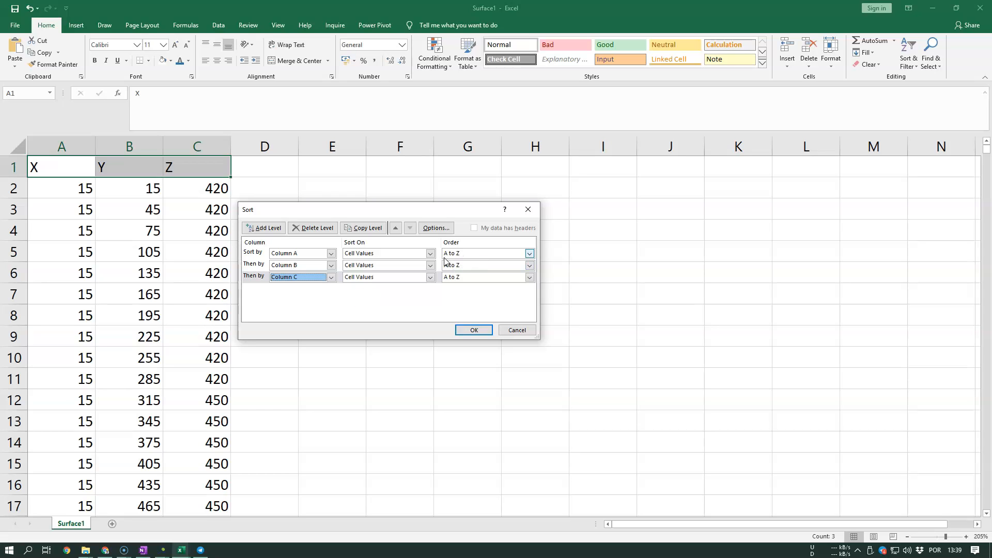
# - Set the order of all three sort levels to A to Z and dismiss the sort without applying it
pyautogui.click(486, 254)
pyautogui.click(472, 292)
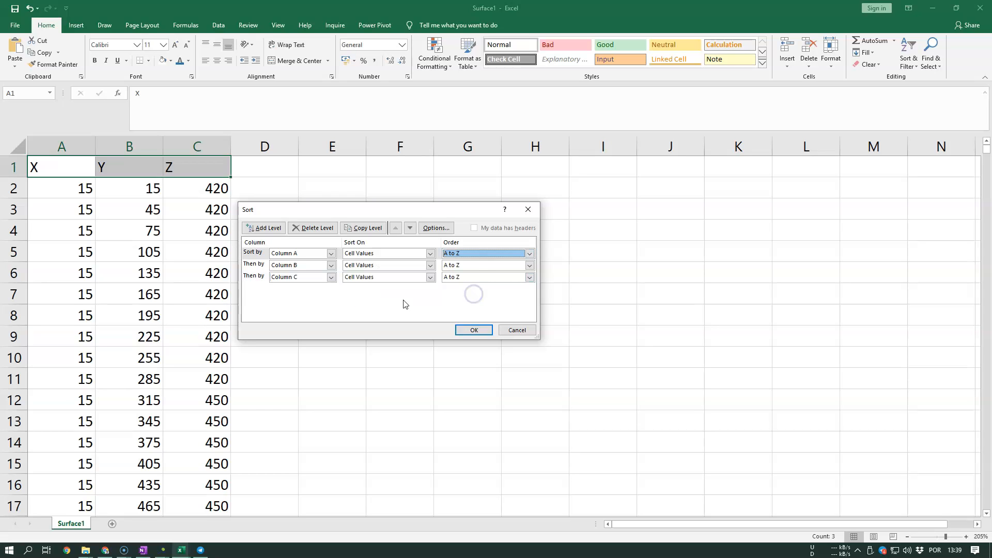
pyautogui.click(479, 264)
pyautogui.click(463, 303)
pyautogui.click(480, 277)
pyautogui.click(369, 298)
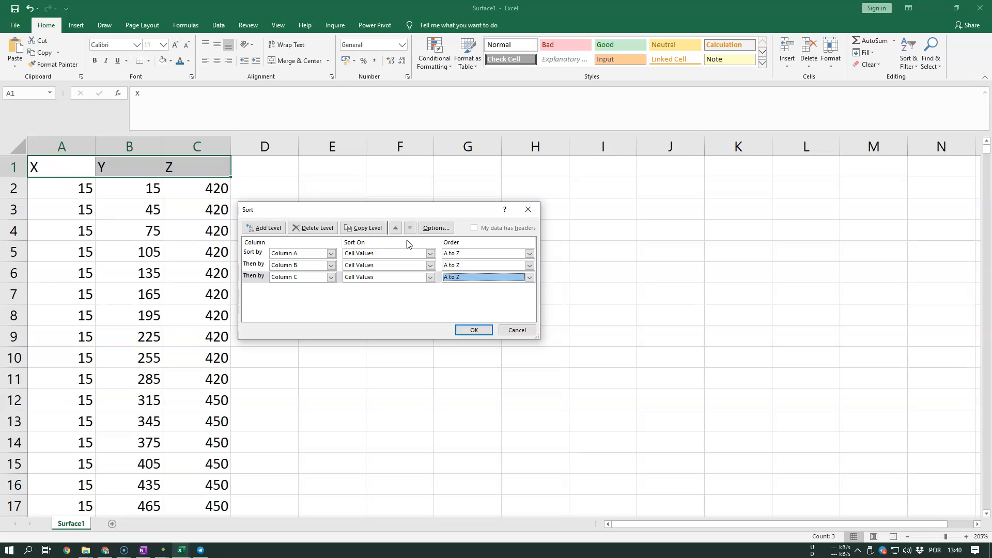
pyautogui.moveTo(329, 222); pyautogui.dragTo(370, 202)
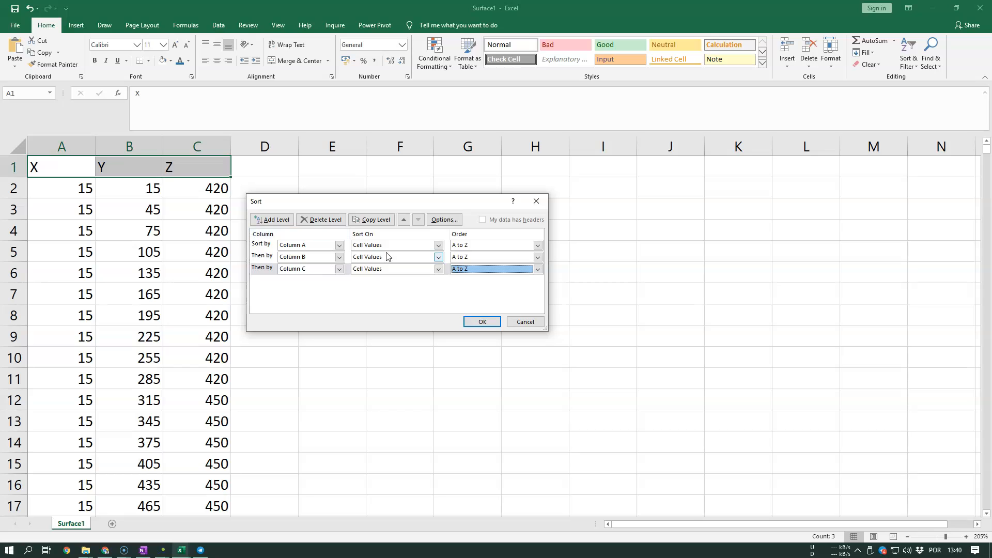
pyautogui.click(536, 202)
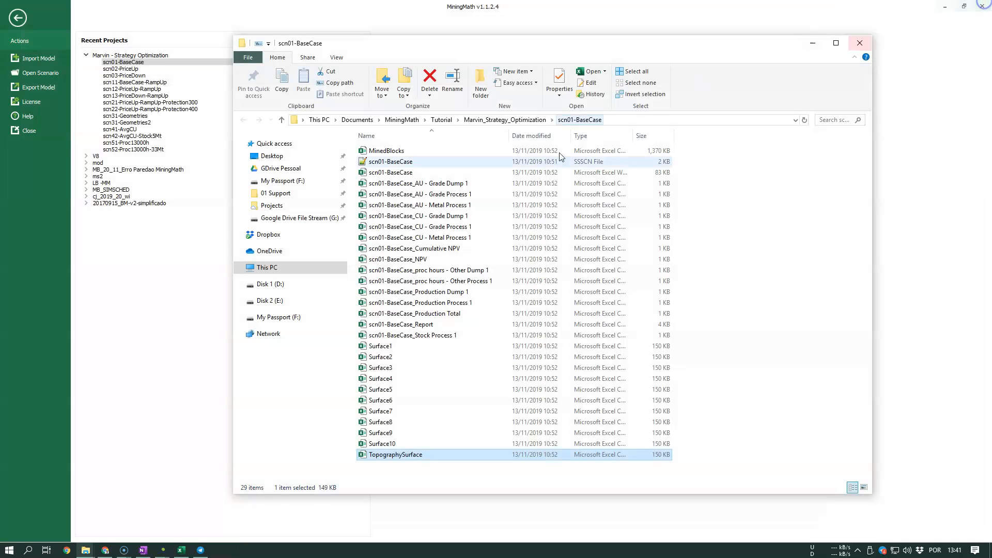
# - Switch to SGeMS, arrange its window beside the scn01-BaseCase folder, and select the Surface1 file in that folder
pyautogui.moveTo(162, 549)
pyautogui.click(137, 511)
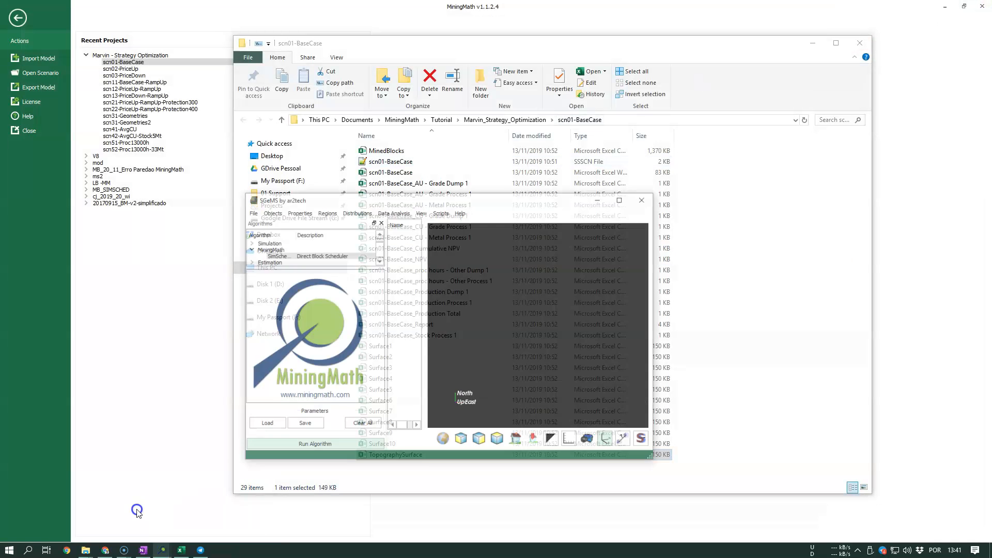
pyautogui.moveTo(389, 132); pyautogui.dragTo(148, 121)
pyautogui.click(529, 369)
pyautogui.click(204, 277)
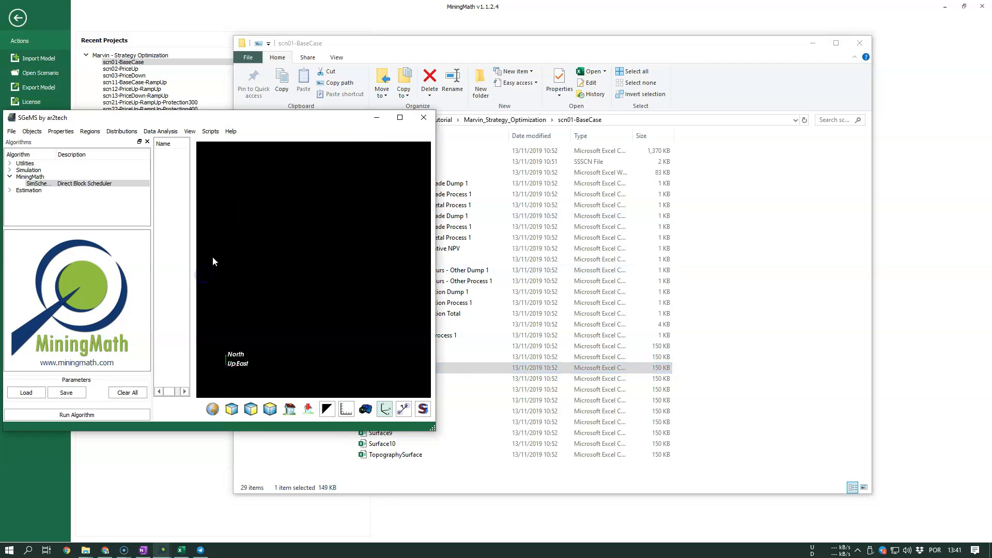
pyautogui.click(495, 356)
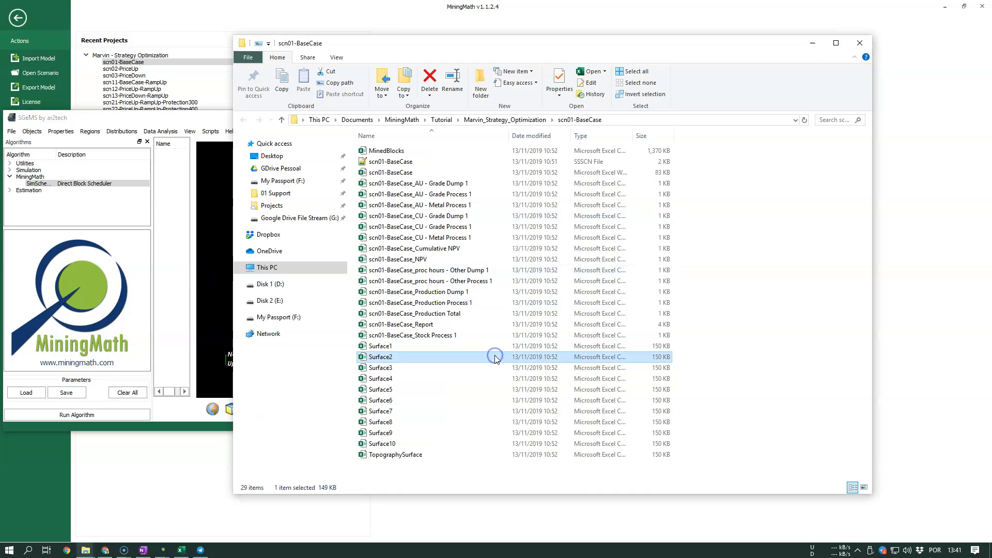
pyautogui.click(403, 346)
pyautogui.moveTo(463, 45); pyautogui.dragTo(666, 25)
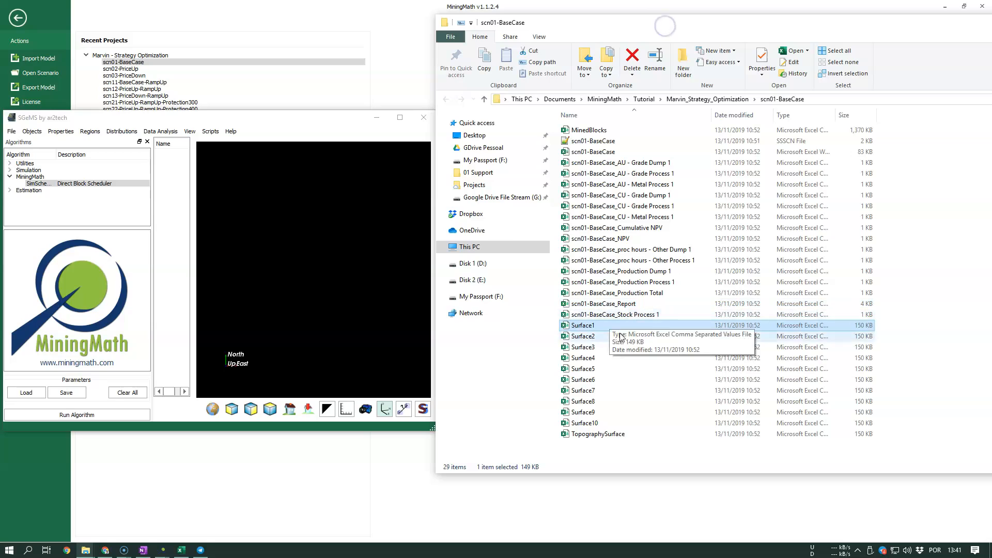
pyautogui.moveTo(626, 329); pyautogui.dragTo(603, 327)
pyautogui.click(35, 132)
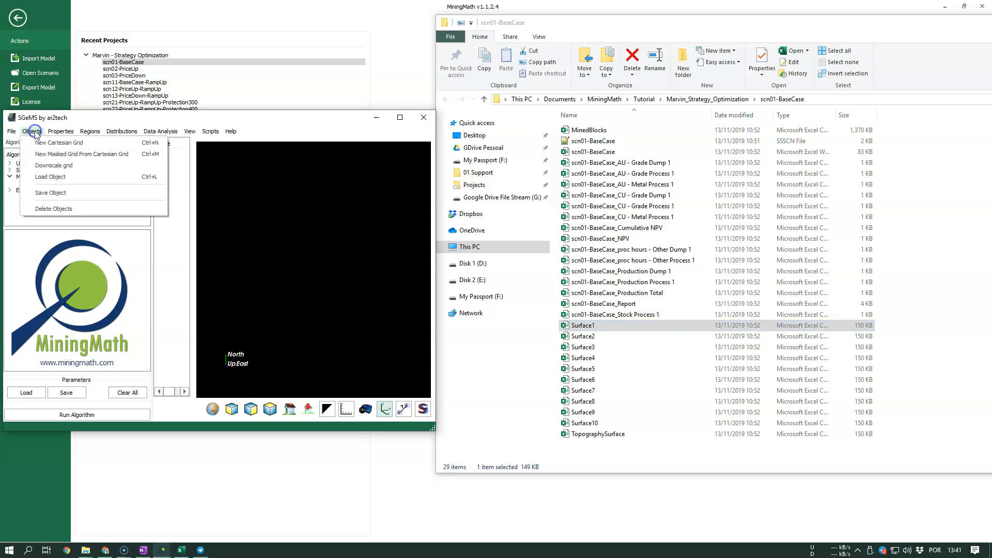
pyautogui.click(65, 176)
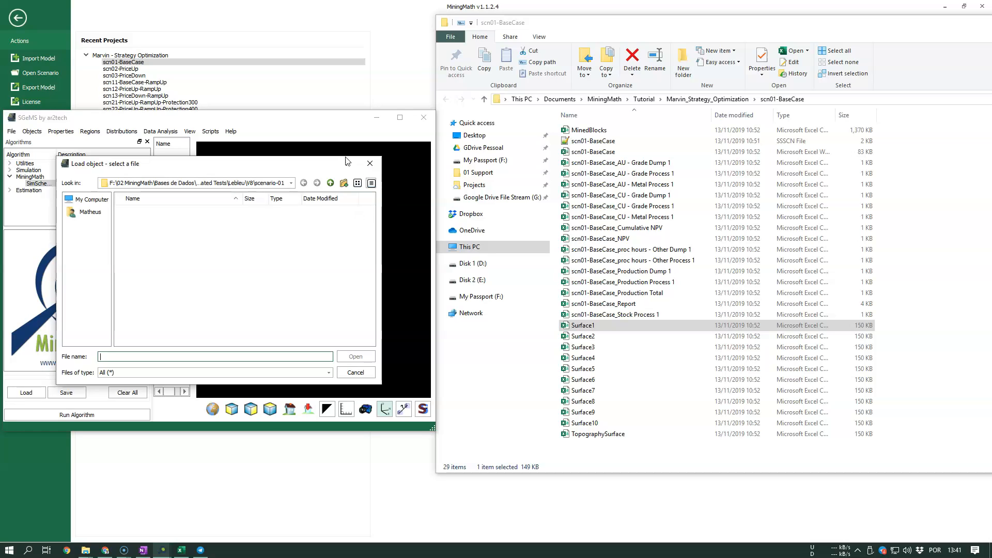
pyautogui.click(370, 164)
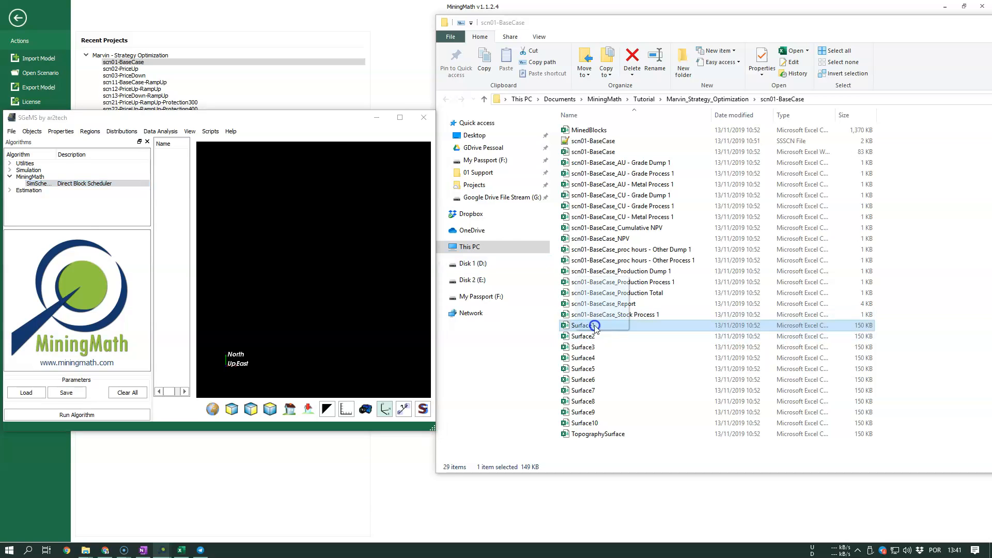
# - Load the Surface1 file from the scn01-BaseCase folder into SGeMS as a point set named Surface1
pyautogui.click(212, 110)
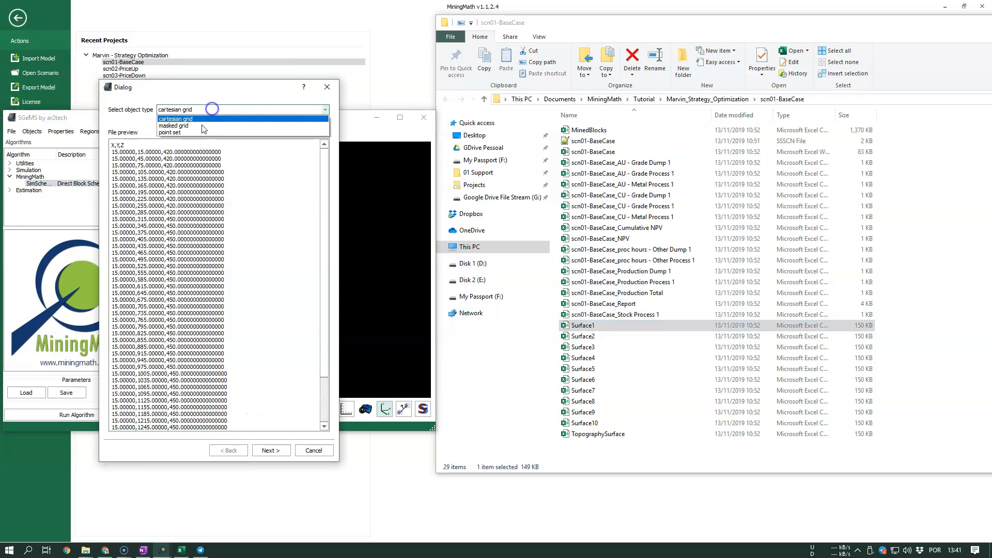
pyautogui.click(203, 103)
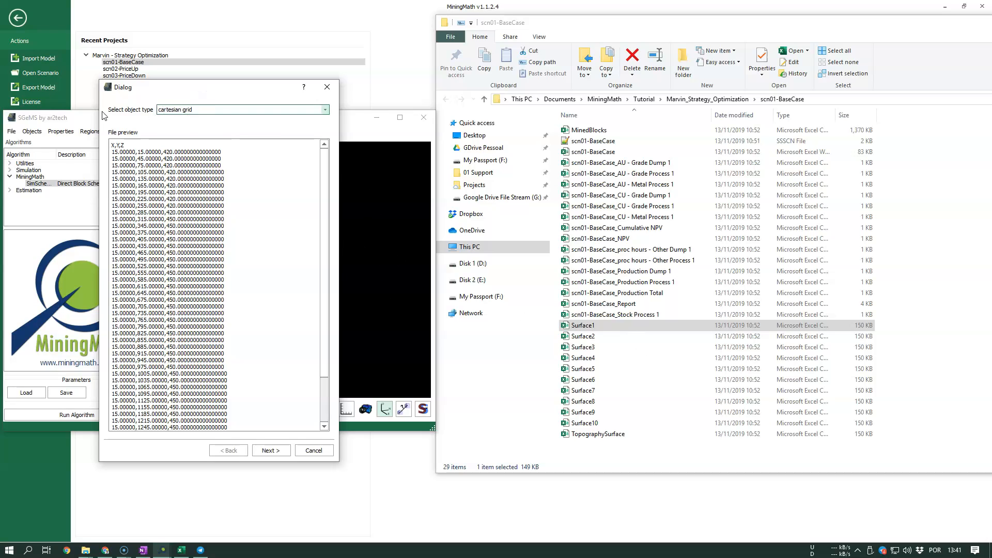
pyautogui.click(170, 111)
pyautogui.click(183, 128)
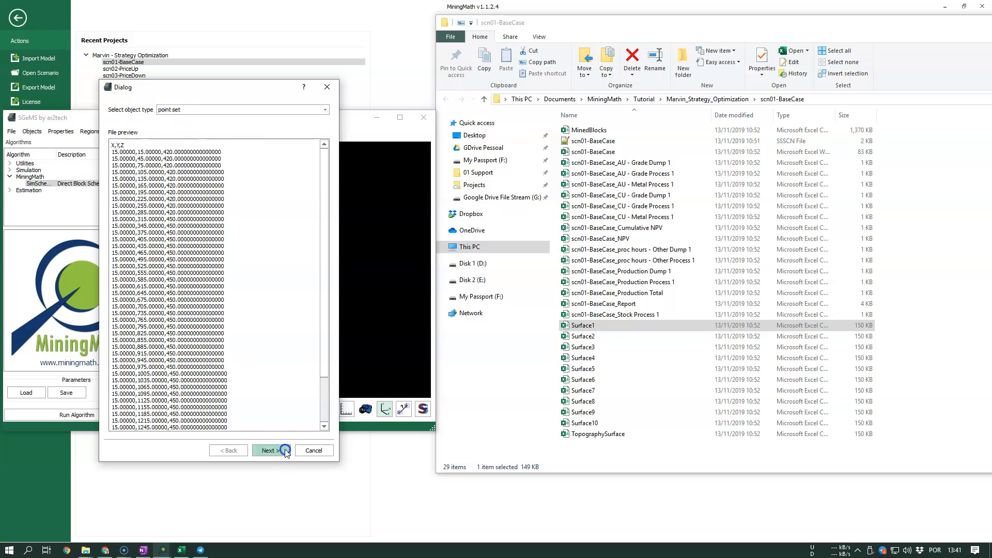
pyautogui.click(271, 451)
pyautogui.click(170, 111)
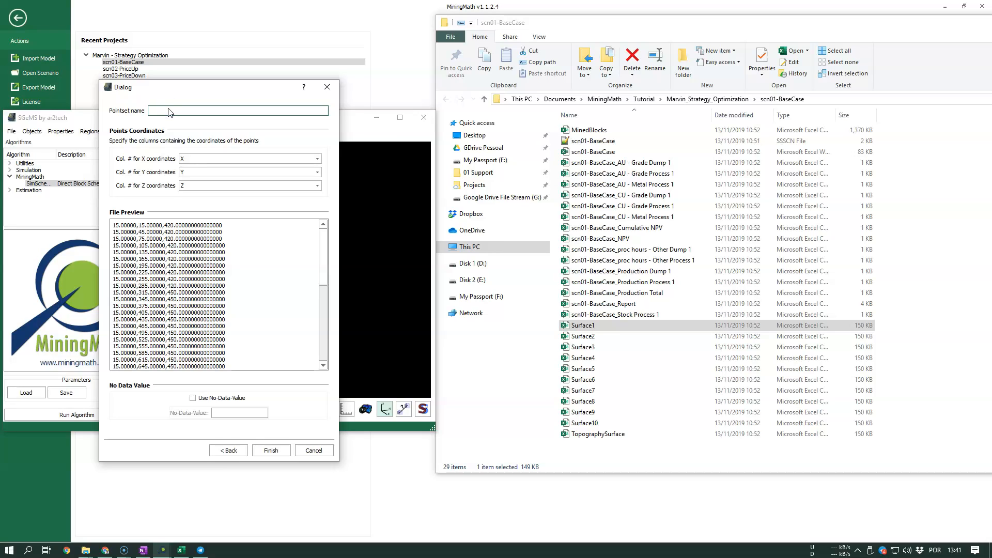
pyautogui.write('Surface1')
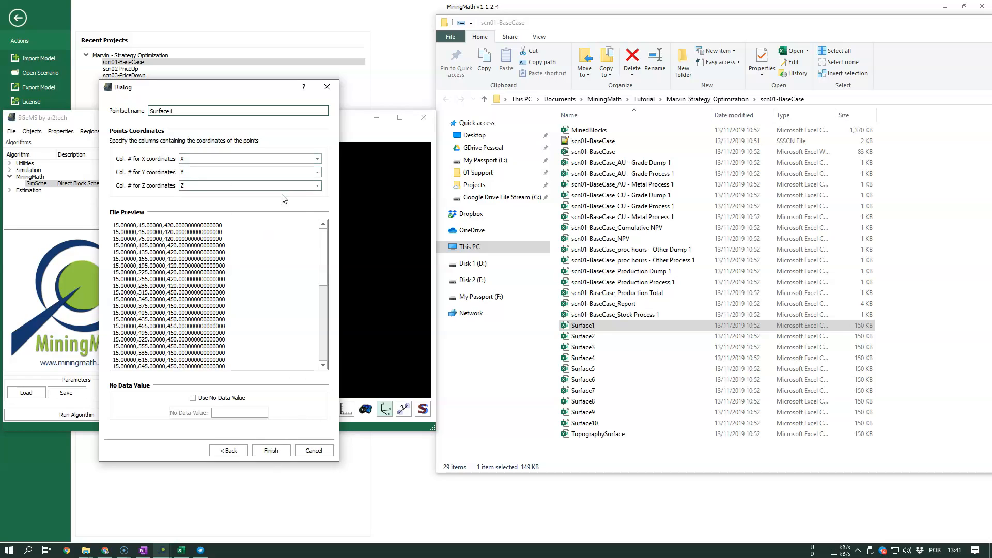
pyautogui.click(271, 450)
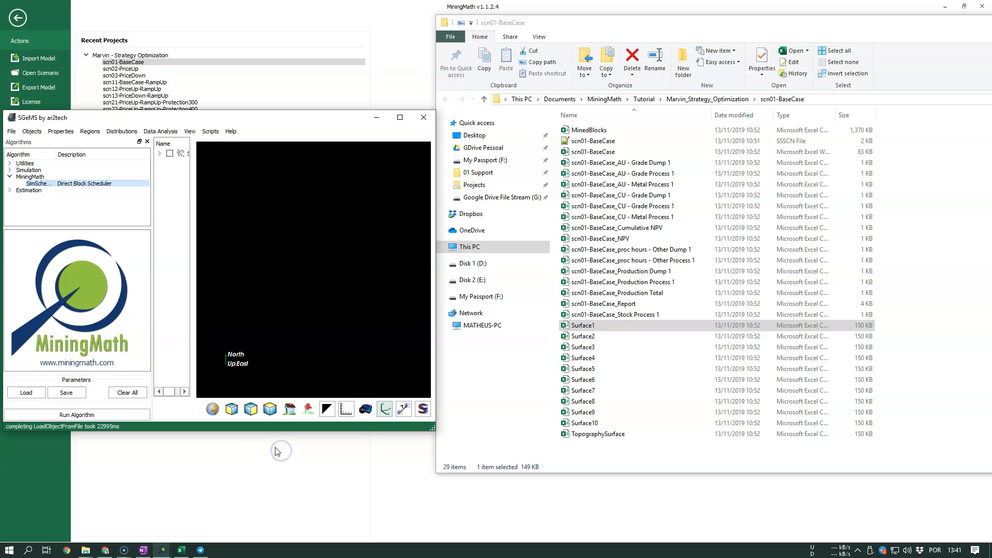
# - Enlarge the SGeMS window, display the Surface1 point set, and fit it in the 3D view
pyautogui.moveTo(266, 120); pyautogui.dragTo(360, 92)
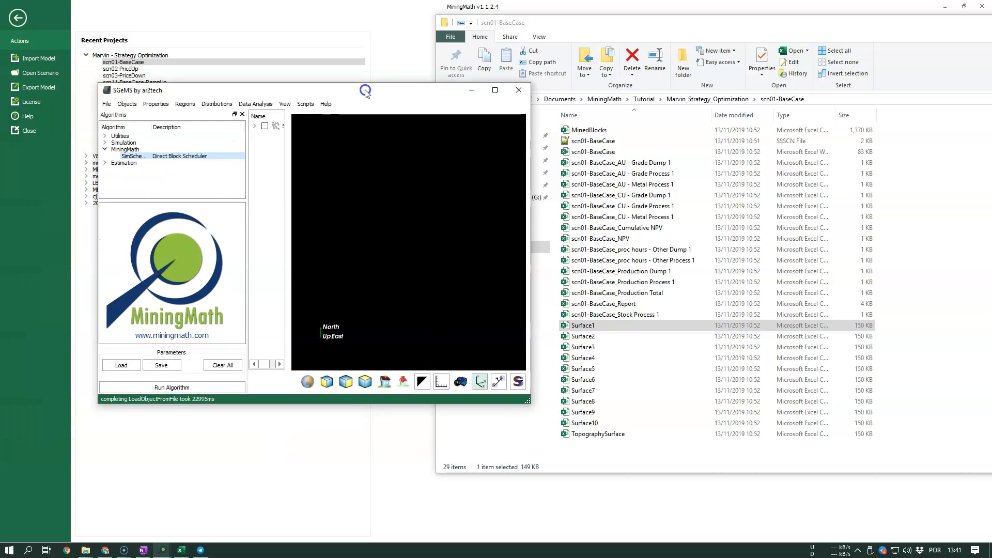
pyautogui.moveTo(531, 403); pyautogui.dragTo(579, 429)
pyautogui.click(264, 126)
pyautogui.click(254, 126)
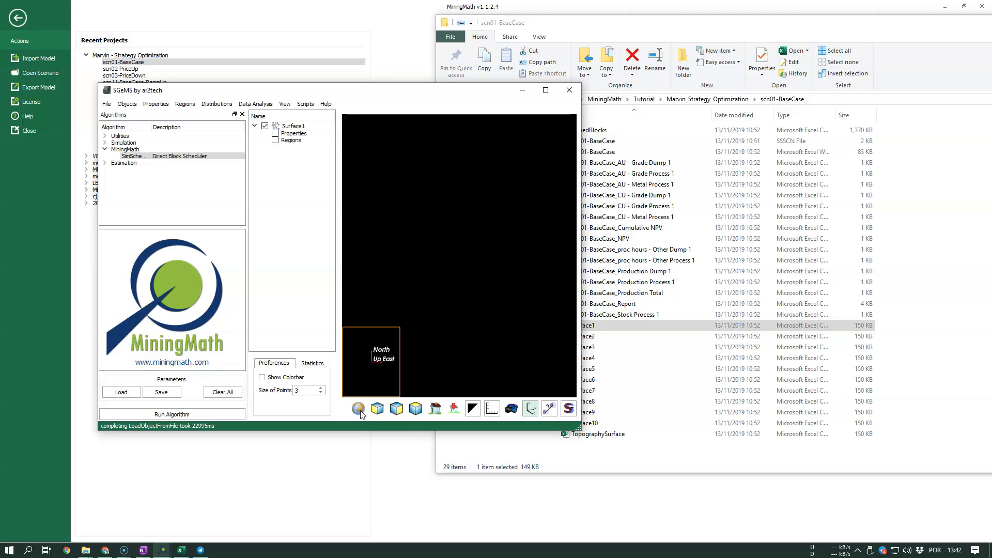
pyautogui.click(360, 412)
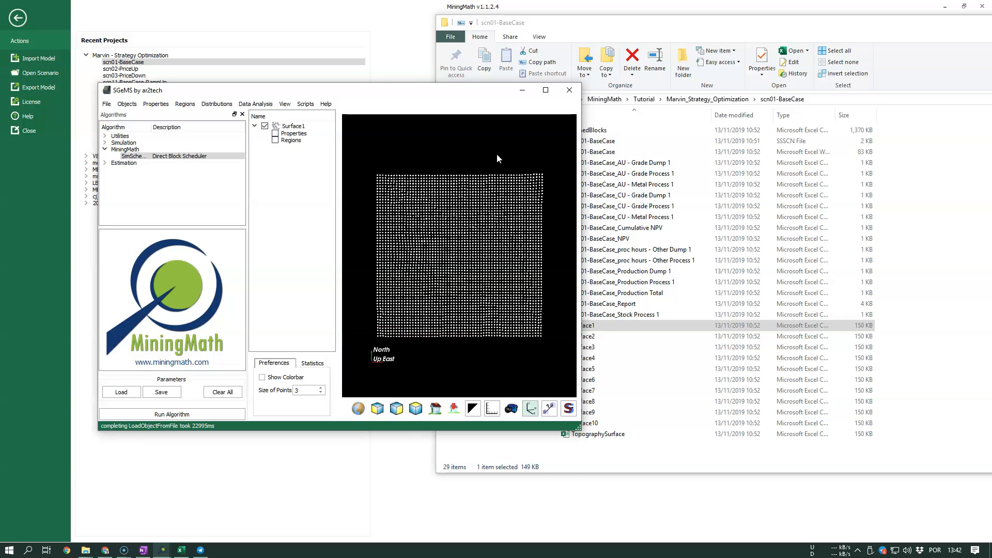
# - Maximize SGeMS, examine the relief of the Surface1 points from oblique angles, and minimize the window
pyautogui.click(545, 89)
pyautogui.moveTo(634, 420); pyautogui.dragTo(675, 336)
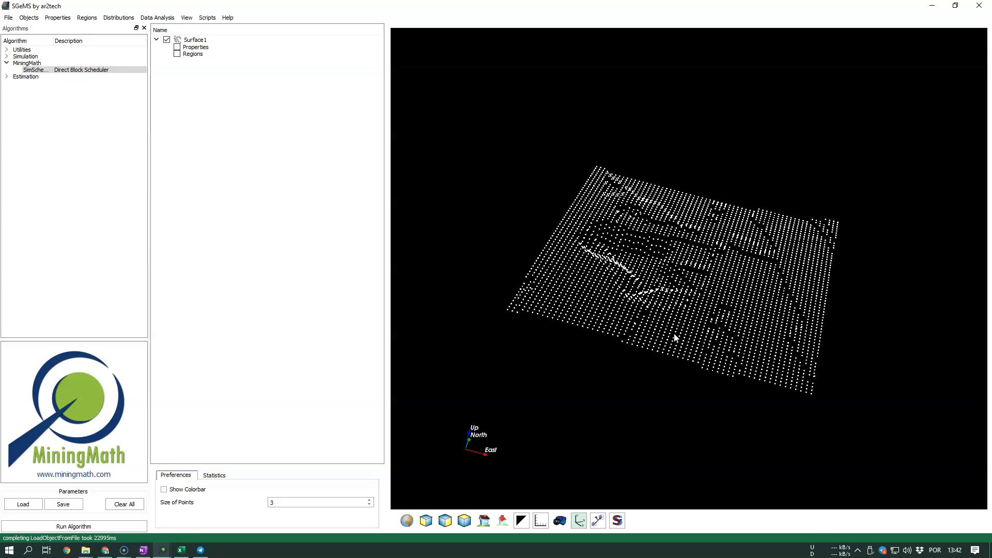
pyautogui.moveTo(724, 281); pyautogui.dragTo(633, 312)
pyautogui.moveTo(695, 367); pyautogui.dragTo(788, 341)
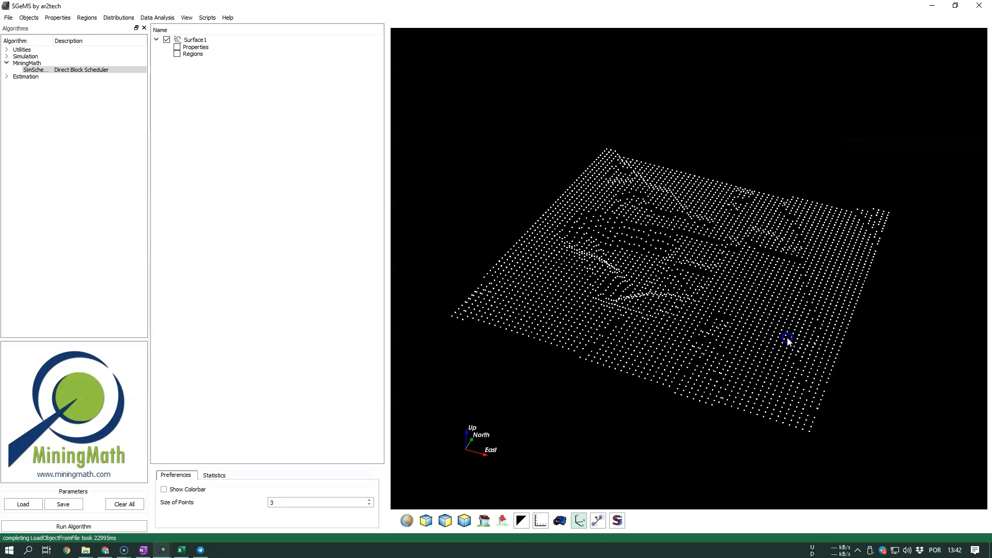
pyautogui.click(925, 7)
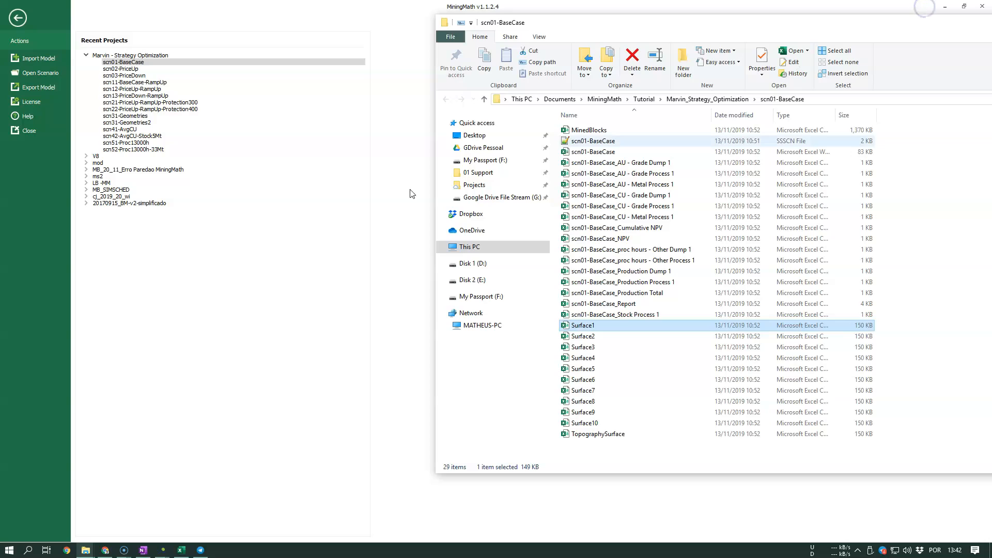
# - Switch to OneNote and handwrite a circled 4 with "Sort it out" in blue ink below the existing formatting requirements
pyautogui.click(143, 549)
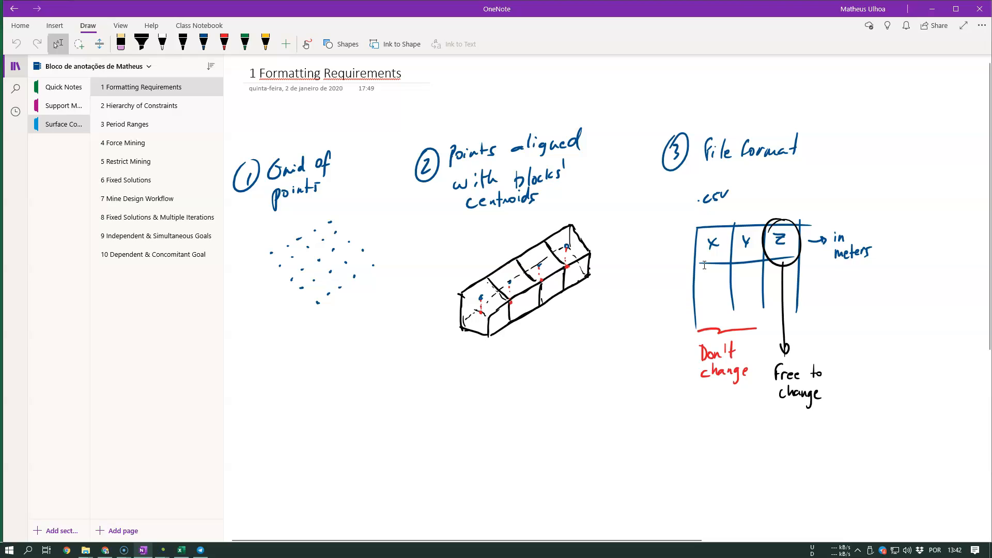
pyautogui.click(203, 44)
pyautogui.moveTo(248, 413)
pyautogui.mouseDown()
pyautogui.moveTo(253, 433)
pyautogui.moveTo(250, 404)
pyautogui.moveTo(280, 430)
pyautogui.mouseUp()
pyautogui.moveTo(297, 417); pyautogui.dragTo(316, 427)
pyautogui.moveTo(312, 414); pyautogui.dragTo(350, 425)
pyautogui.moveTo(346, 413); pyautogui.dragTo(390, 426)
pyautogui.moveTo(393, 409); pyautogui.dragTo(393, 429)
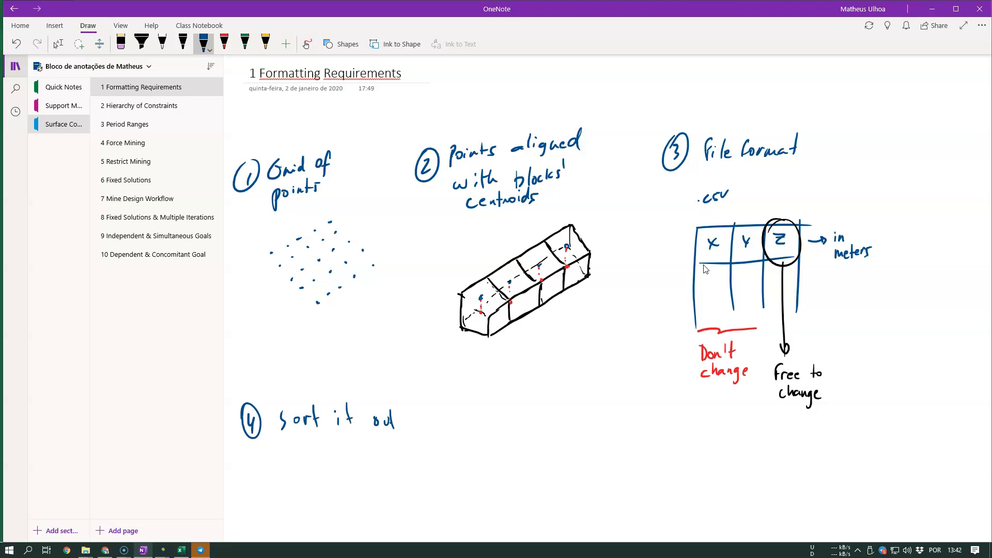
# - Handwrite f:(x, y, z) followed by a downward stroke in blue ink under "Sort it out", and leave drawing mode
pyautogui.moveTo(273, 460); pyautogui.dragTo(281, 468)
pyautogui.moveTo(281, 460)
pyautogui.mouseDown()
pyautogui.moveTo(273, 469)
pyautogui.moveTo(304, 464)
pyautogui.moveTo(299, 476)
pyautogui.mouseUp()
pyautogui.hotkey('ctrl', 'z')
pyautogui.moveTo(309, 465); pyautogui.dragTo(321, 465)
pyautogui.moveTo(272, 444); pyautogui.dragTo(270, 471)
pyautogui.moveTo(315, 438); pyautogui.dragTo(319, 472)
pyautogui.moveTo(251, 454); pyautogui.dragTo(247, 478)
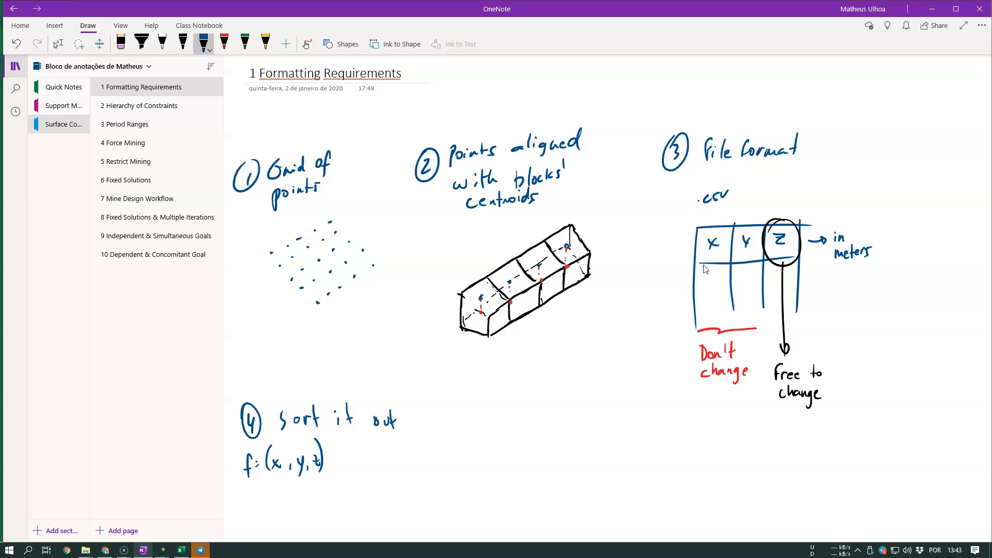
pyautogui.moveTo(331, 438); pyautogui.dragTo(337, 469)
pyautogui.click(58, 44)
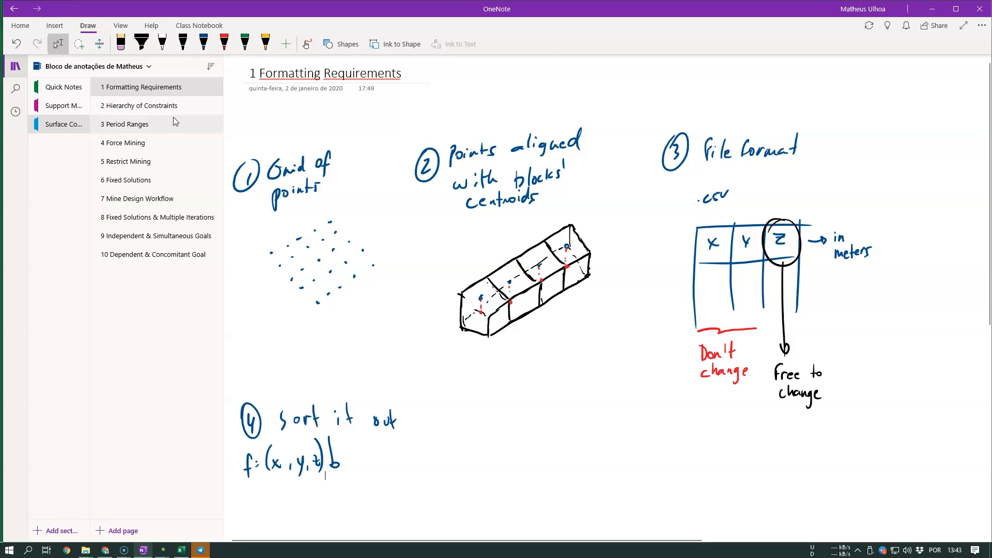